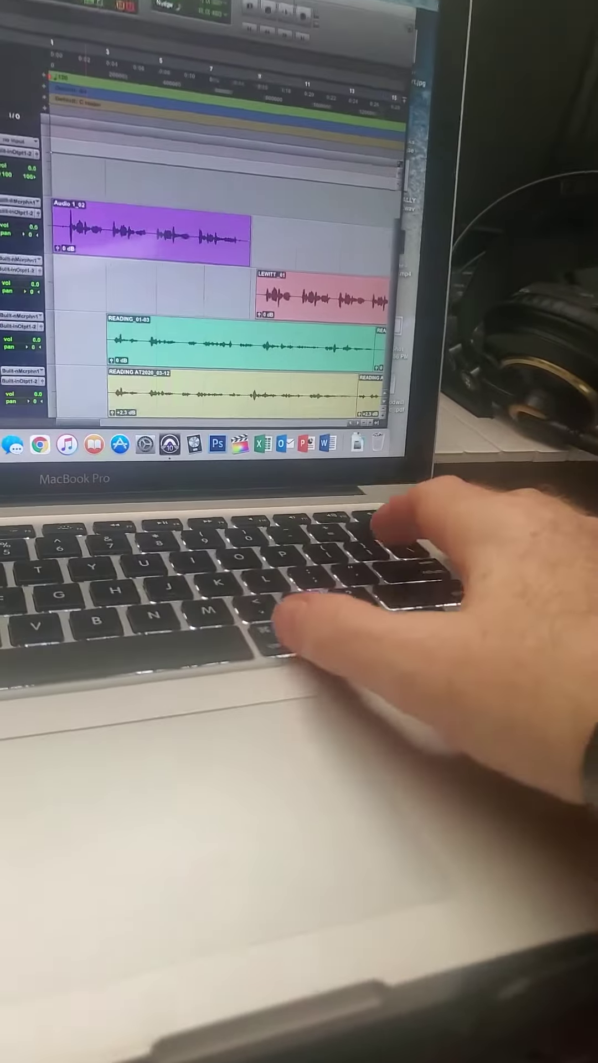
# Step: Split both READING takes at the same point and select the first part of READING_01-03
pyautogui.press('super+e')
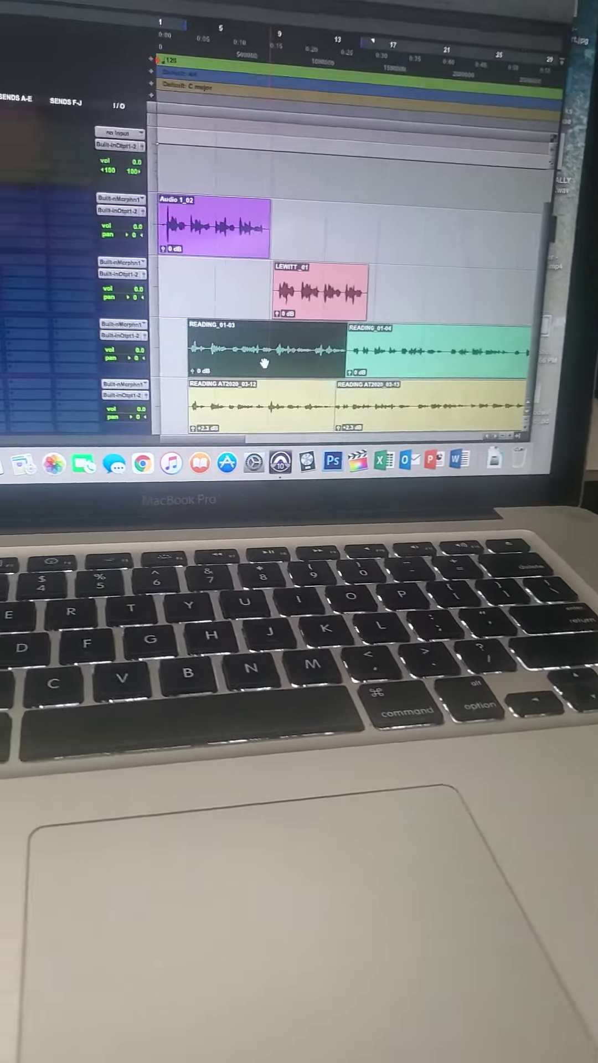
pyautogui.click(191, 325)
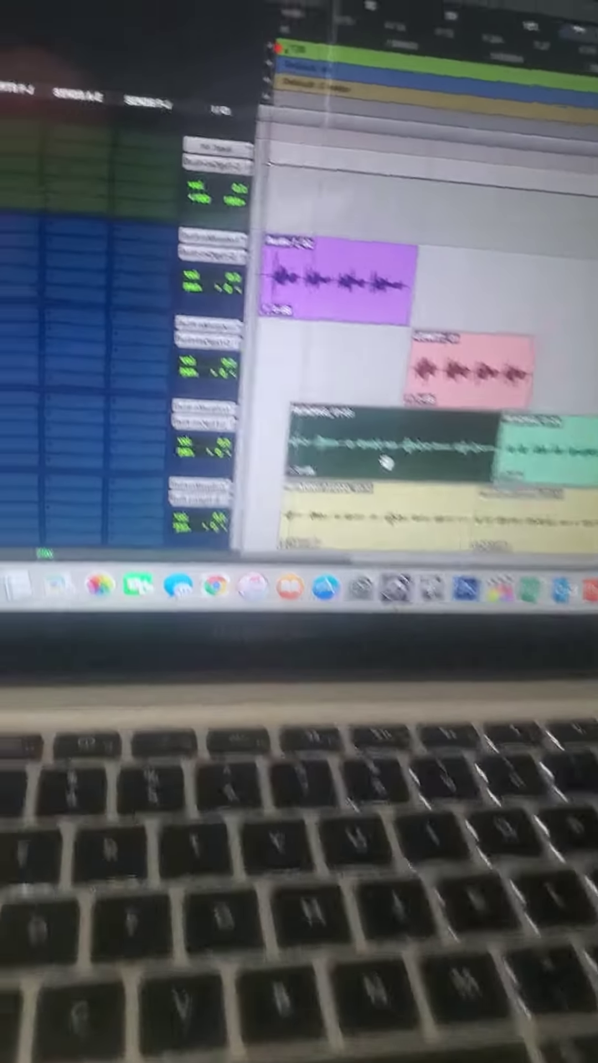